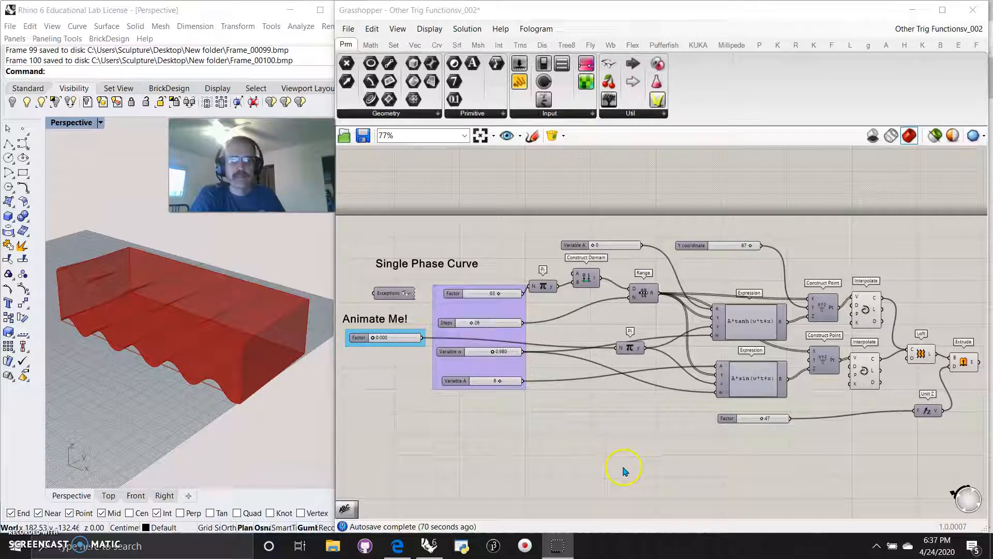
- Generate a 100-frame, 640 × 480 animation of the Perspective view from the "Animate Me!" slider
right_click(375, 339)
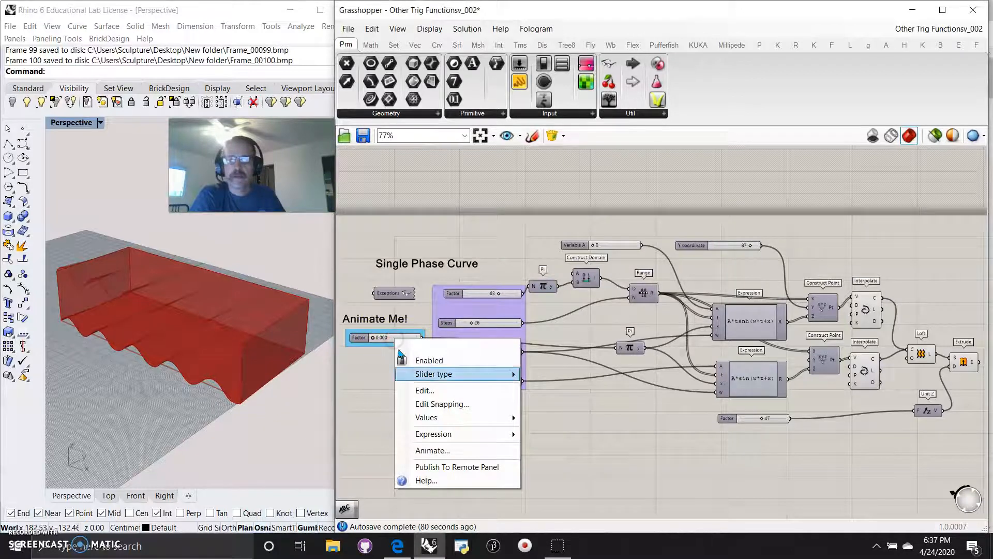
left_click(440, 447)
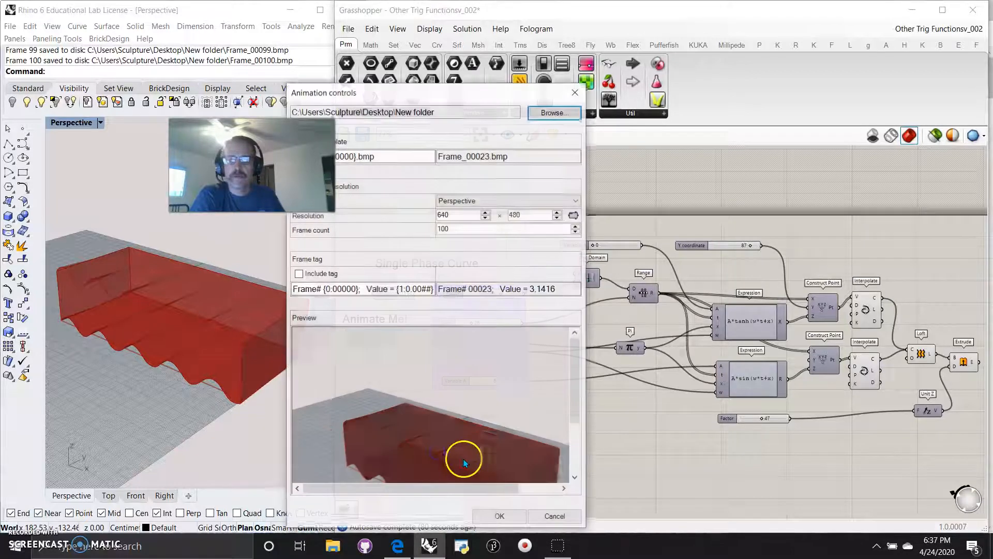
left_click(500, 516)
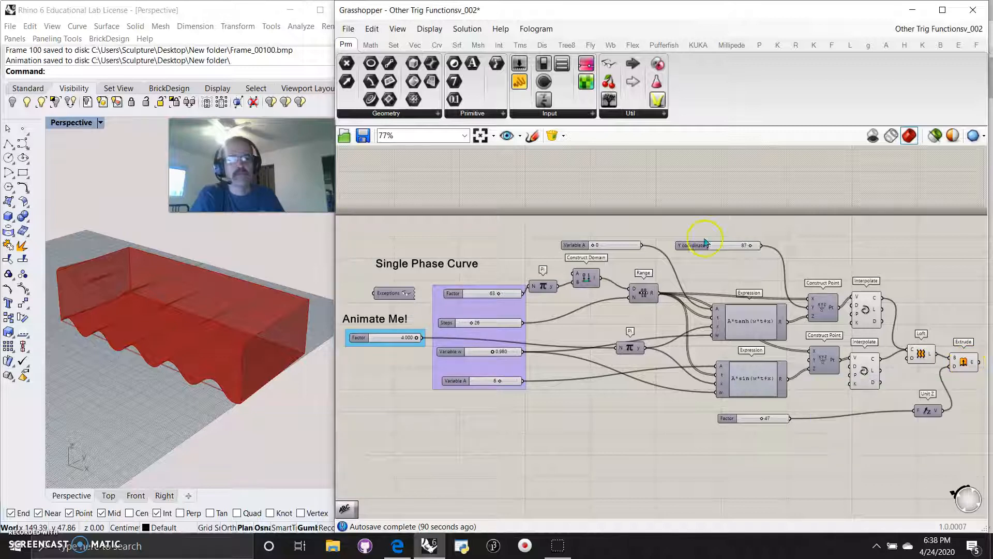
- Show full names for the components on the canvas
left_click(428, 30)
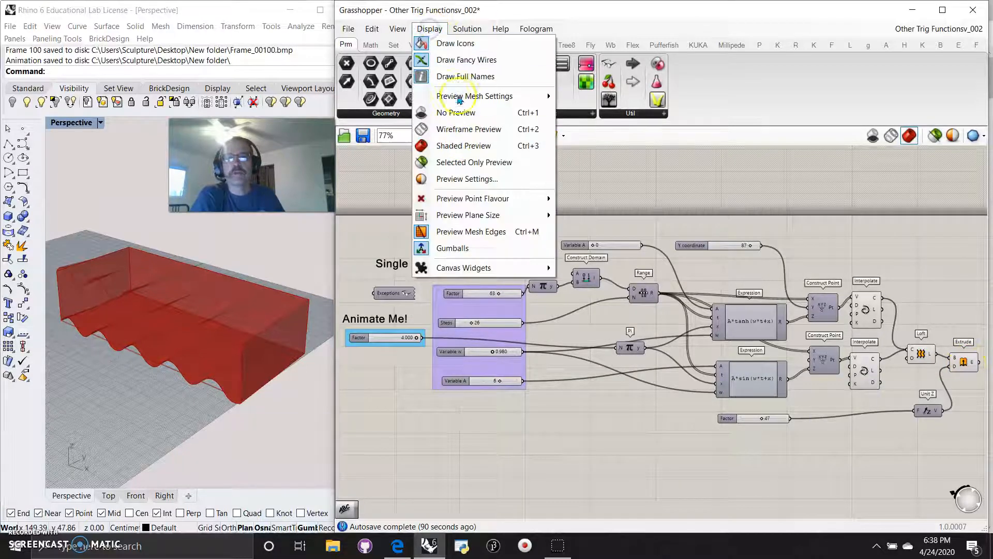
left_click(453, 78)
left_click(429, 29)
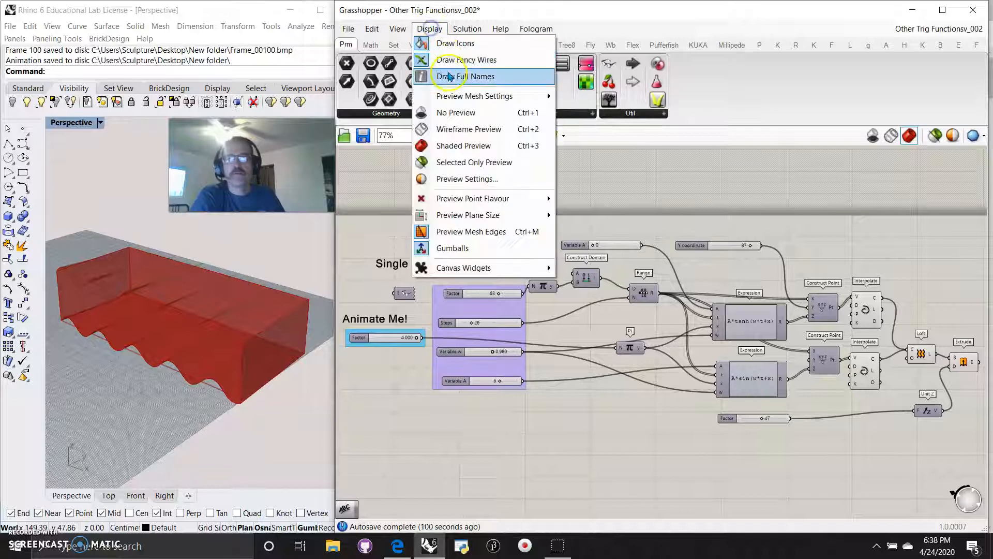
left_click(651, 283)
- Spread the Extrude, Loft and two Interpolate components apart, and set the slider feeding Unit Z to 42
right_click_drag(827, 480, 572, 413)
left_click_drag(710, 295, 804, 292)
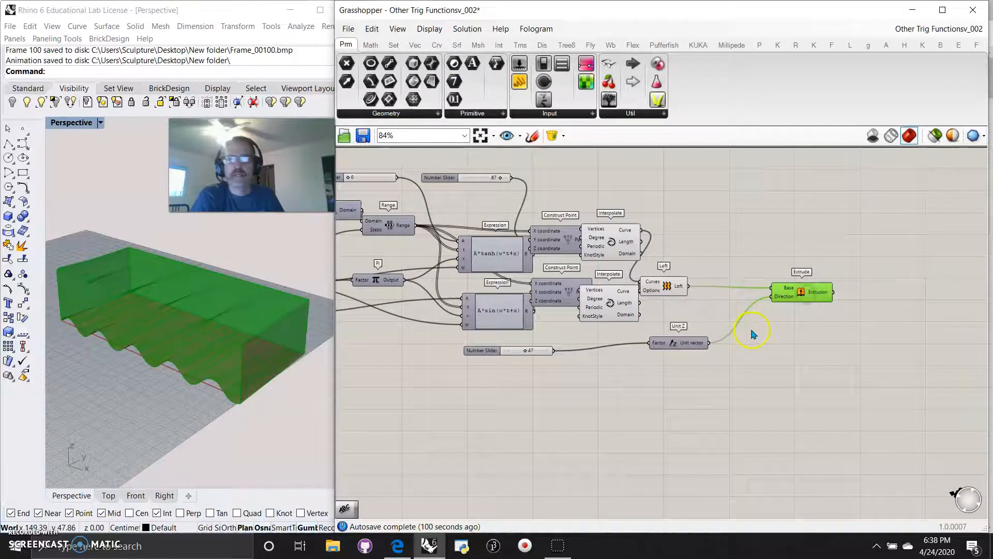
left_click_drag(672, 291, 741, 278)
left_click(789, 298)
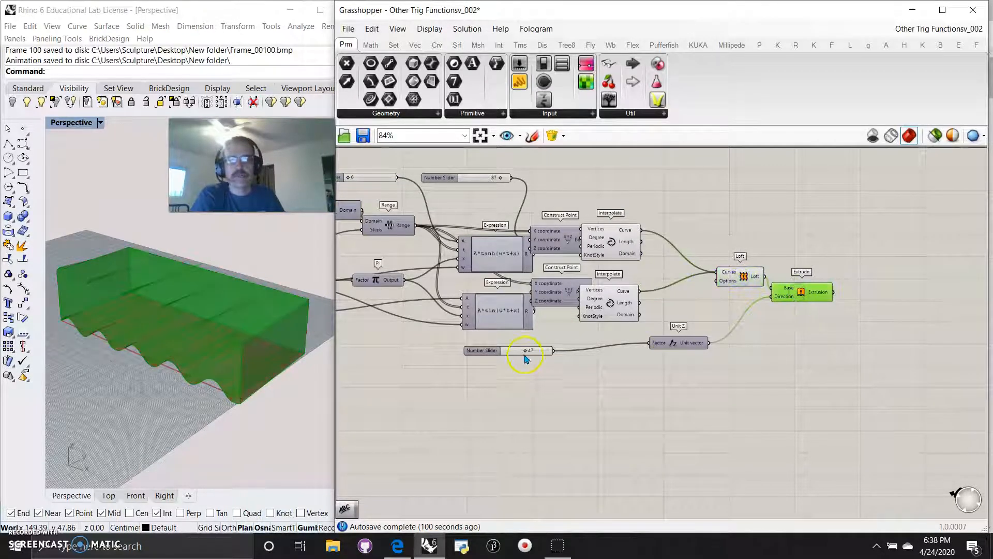
left_click_drag(525, 353, 523, 352)
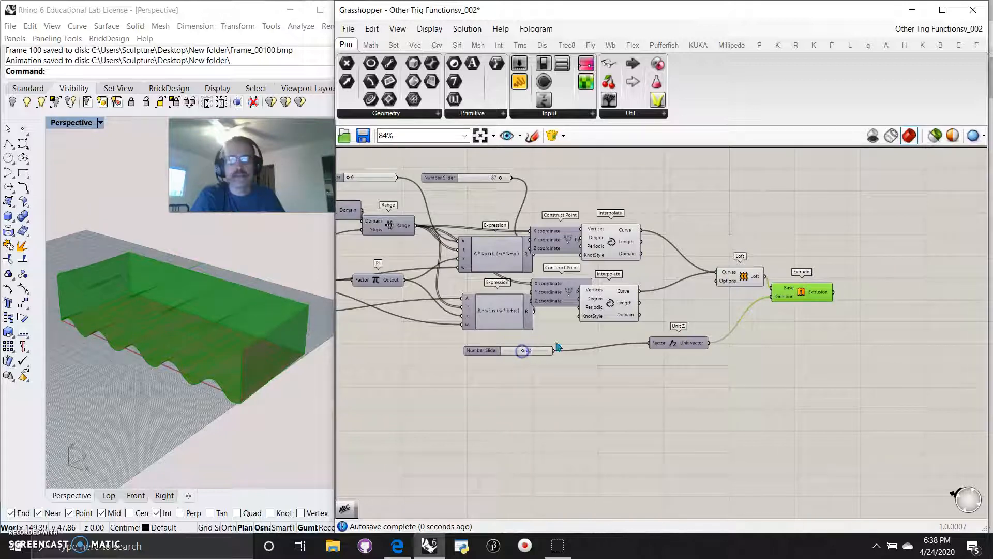
left_click_drag(620, 306, 688, 305)
left_click_drag(615, 248, 676, 252)
- Restrict the preview to selected components and inspect the Interpolate curves, the Loft and the Extrude geometry in turn
left_click(749, 282)
left_click(653, 247)
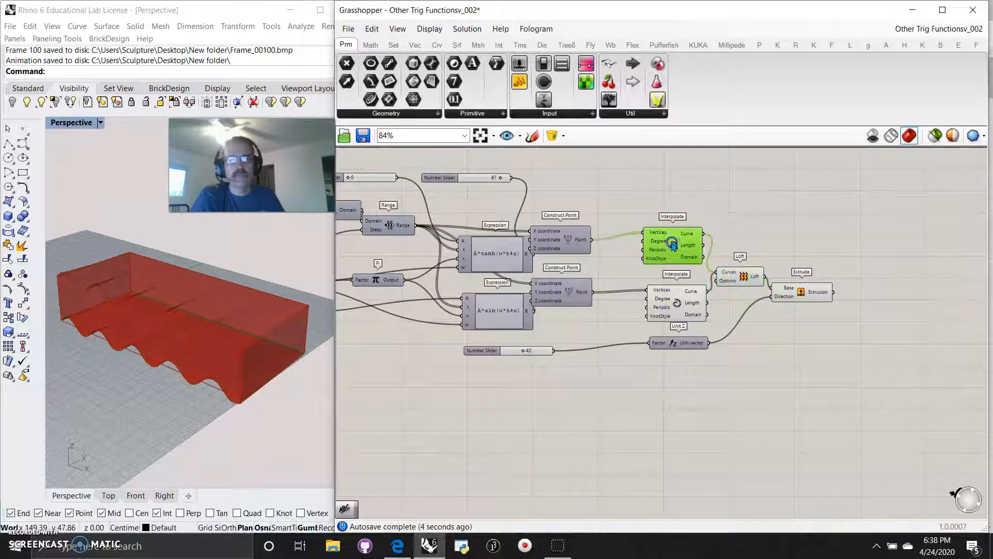
left_click(935, 135)
left_click(688, 295)
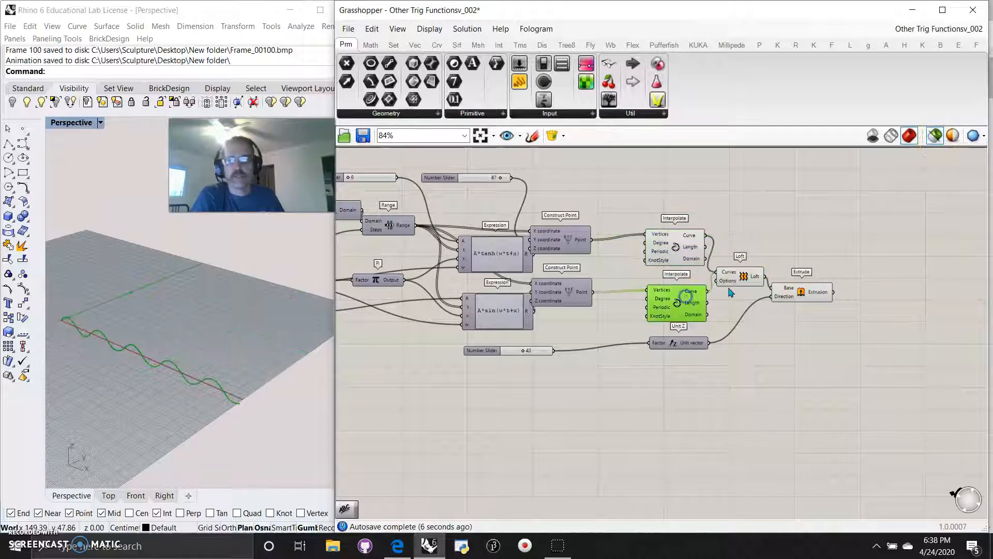
left_click(746, 278)
left_click(811, 297)
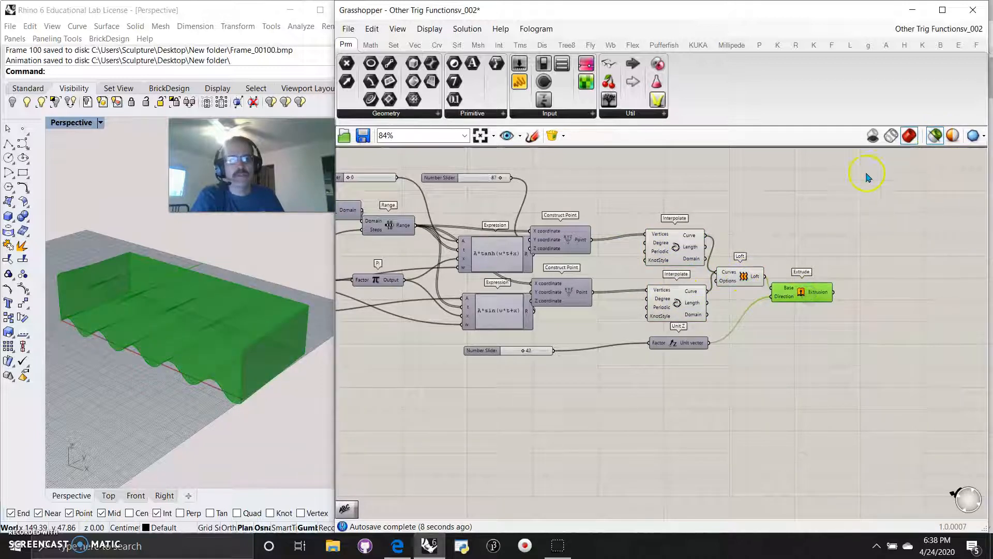
- Move both Construct Point components clear of the Expression components, closer to the Interpolate components
left_click_drag(569, 244, 603, 235)
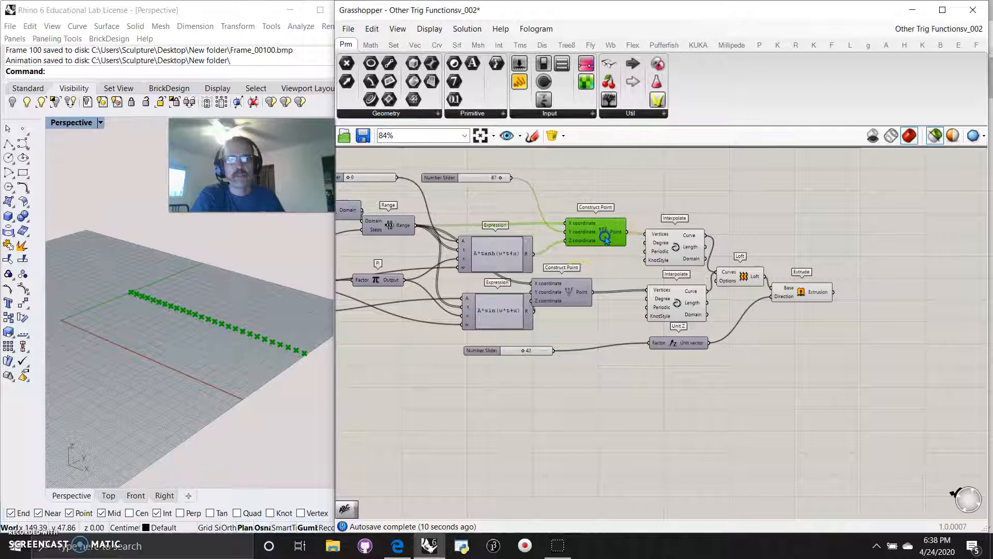
left_click(567, 295)
left_click_drag(566, 295, 604, 289)
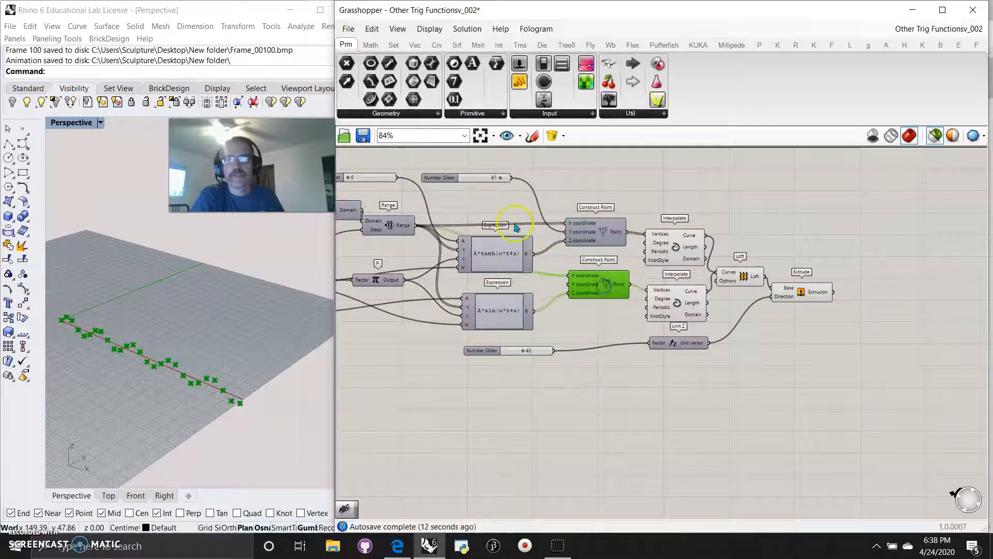
- Set the slider feeding the upper Construct Point's Y coordinate to 89, move it closer, and preview both point sets
left_click(582, 233)
left_click(500, 178)
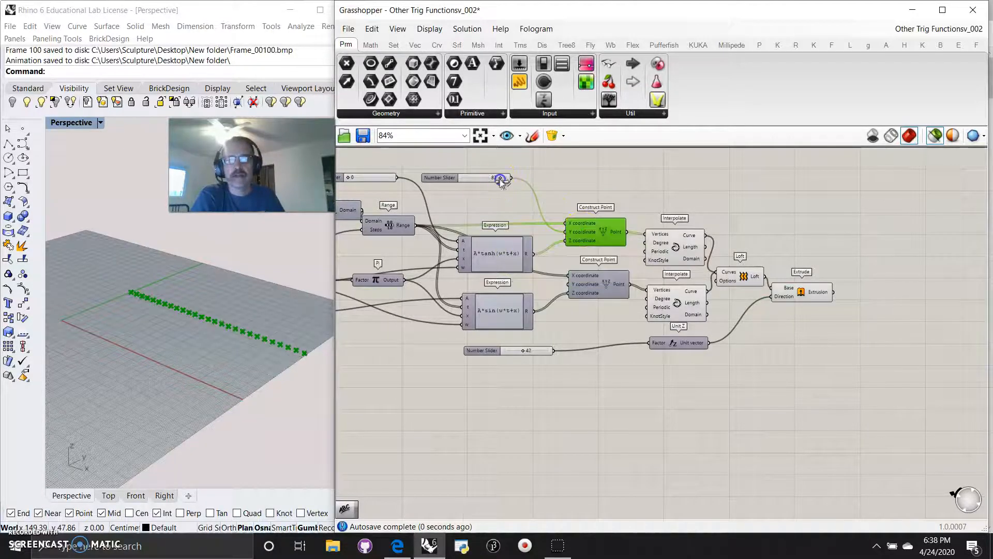
mouse_move(500, 179)
left_mouse_down()
mouse_move(486, 178)
mouse_move(516, 187)
left_mouse_up()
left_click(578, 234)
left_click(596, 284)
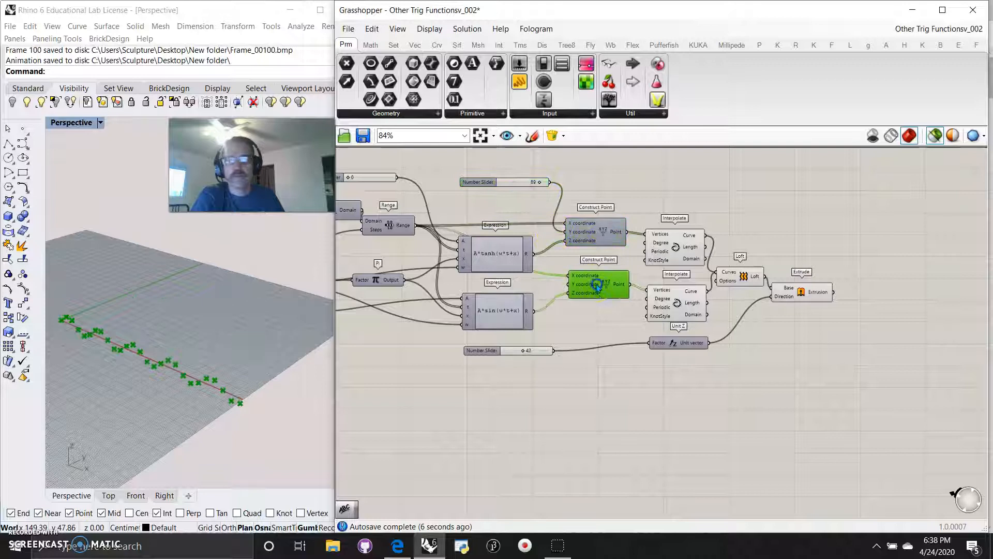
- Reposition both Expression components, the Range and the Pi beneath it to open up space between them
right_click_drag(509, 442, 589, 458)
left_click_drag(579, 339, 602, 342)
left_click_drag(575, 274, 602, 285)
left_click_drag(471, 306, 503, 315)
left_click(475, 245)
left_click_drag(475, 246, 500, 271)
- Separate the overlapping Construct Domain and Pi components above the purple slider group
right_click_drag(433, 268, 523, 269)
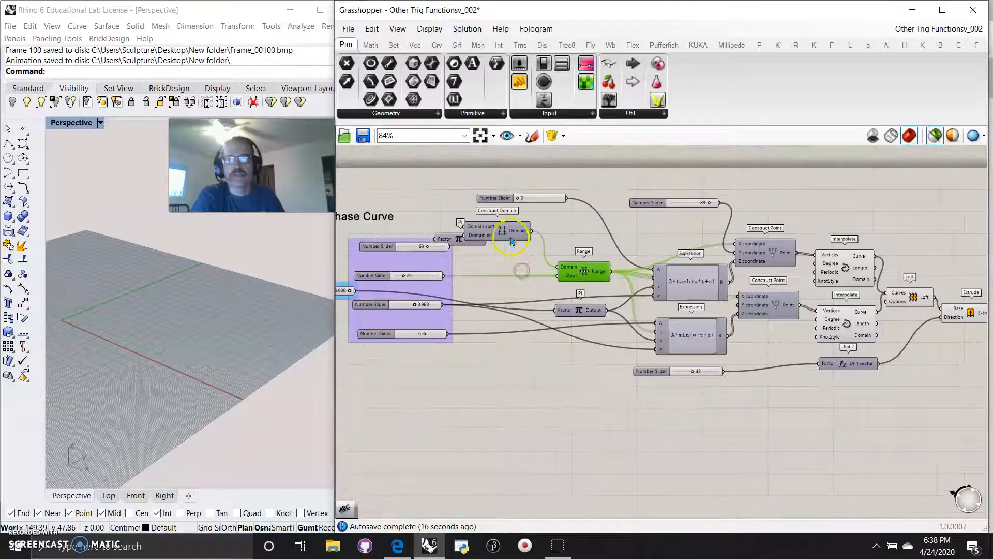
left_click_drag(510, 239, 548, 239)
left_click_drag(471, 244, 474, 231)
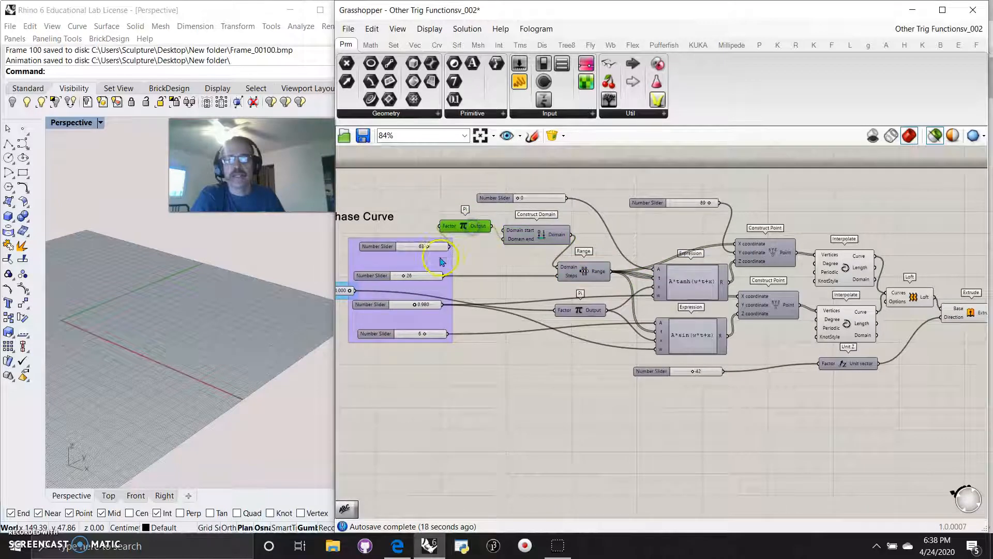
- Preview all components again with Extrude selected, and set the purple group's sliders to 50, 23, 0.648 and 8
left_click(955, 312)
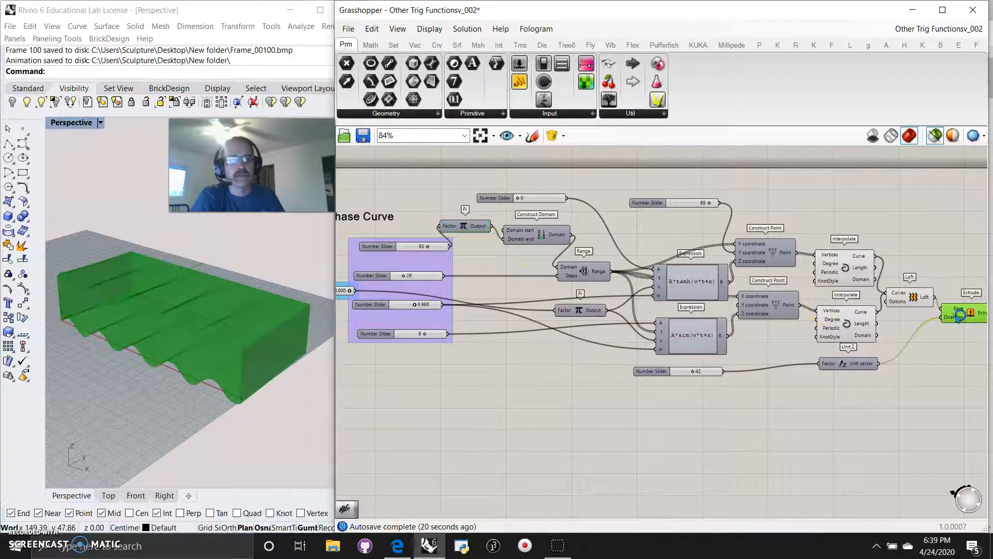
left_click(927, 141)
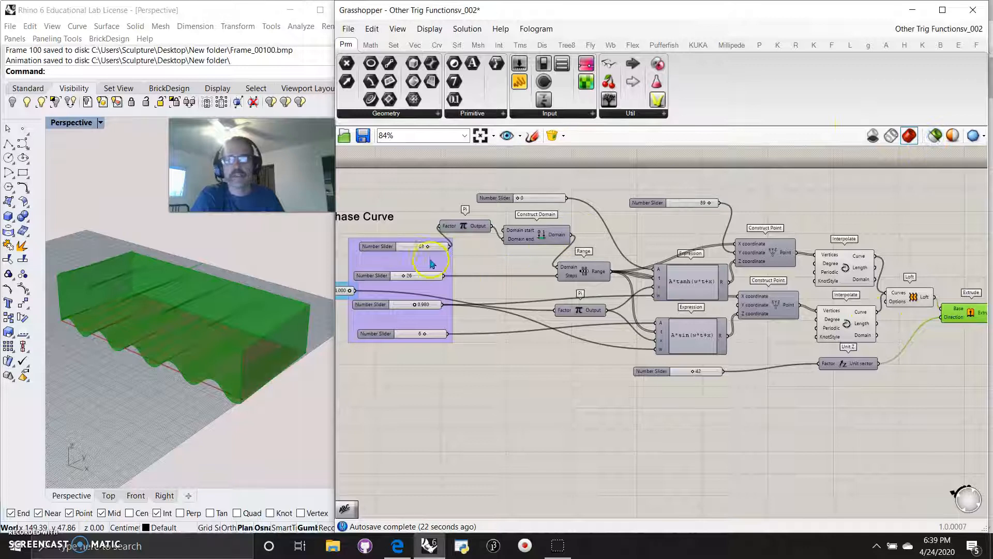
left_click_drag(430, 249, 408, 305)
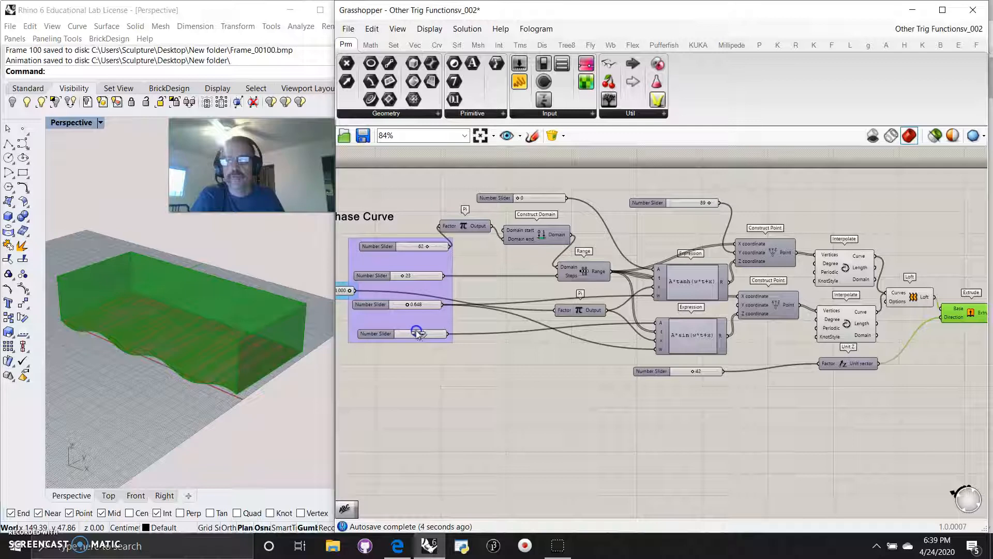
right_click_drag(389, 380, 620, 393)
left_click_drag(660, 261, 654, 262)
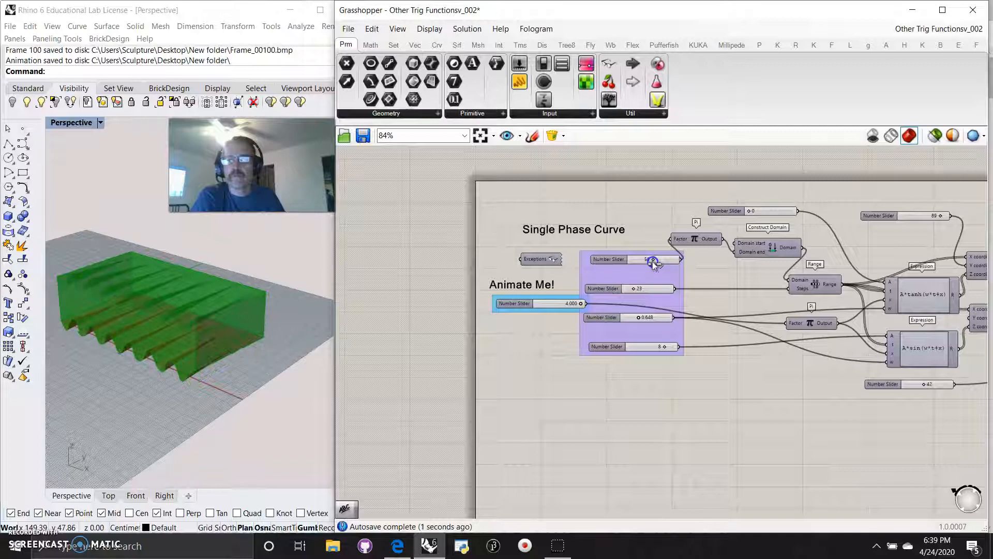
- Run the 100-frame animation of the "Animate Me!" slider with the changed wave parameters
right_click(557, 303)
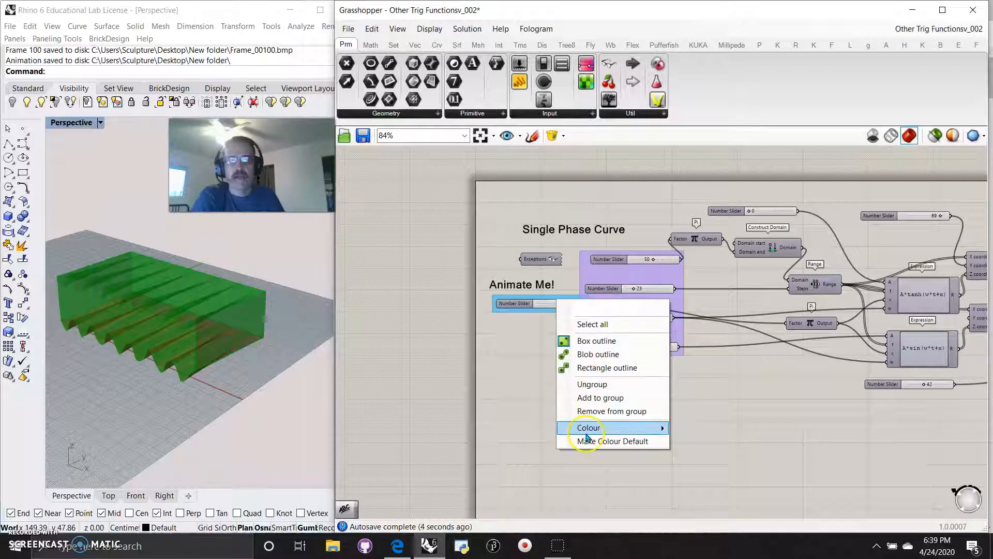
right_click(546, 300)
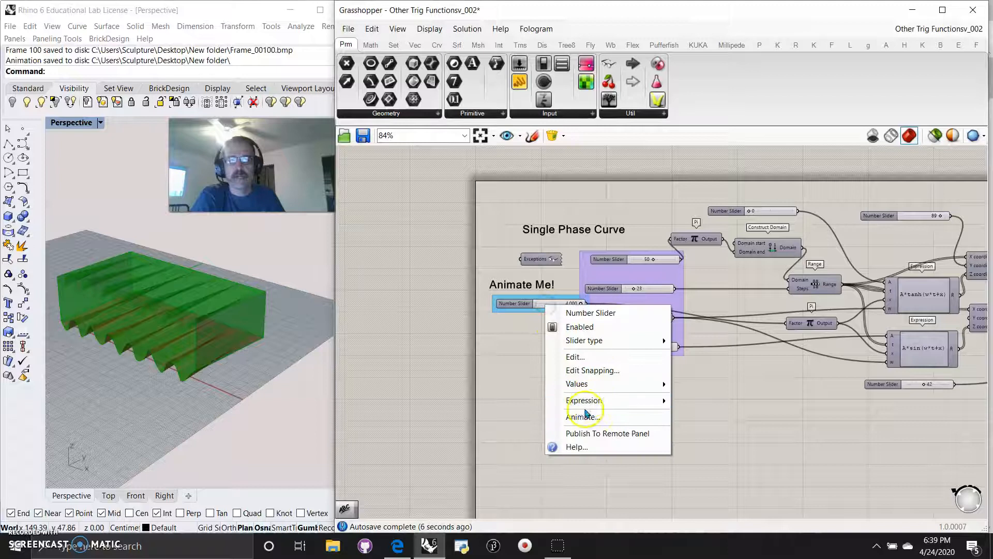
left_click(581, 414)
left_click(642, 512)
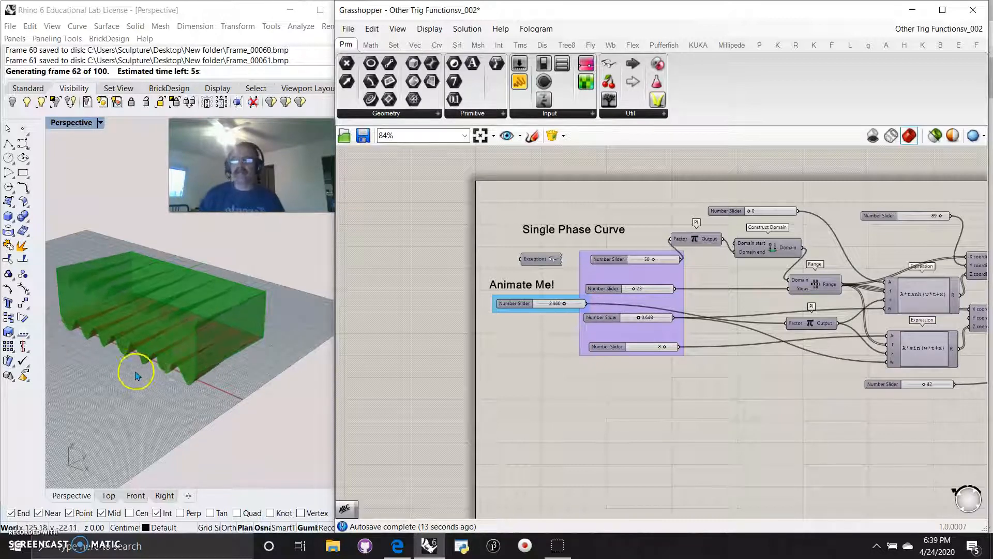
right_click_drag(133, 330, 225, 328)
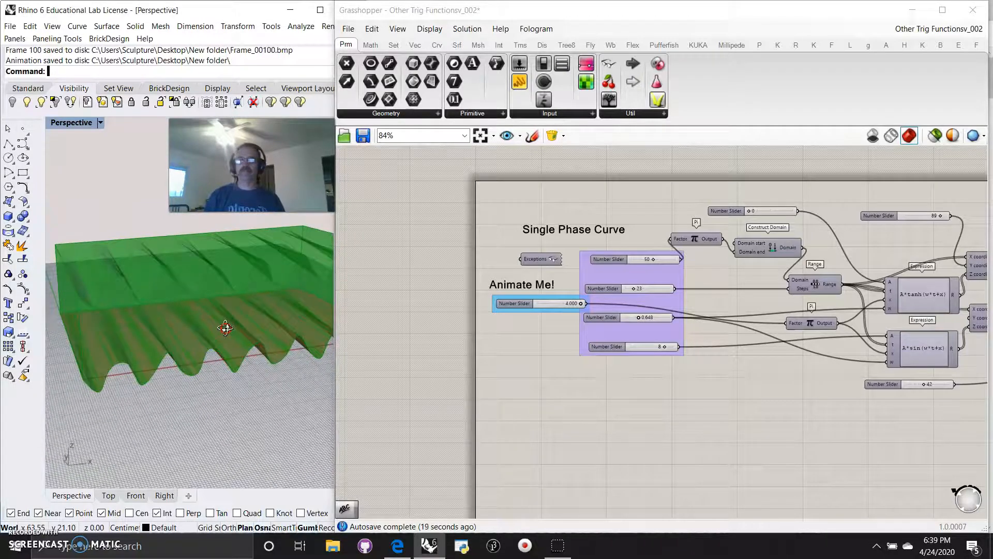
- Set the purple group's first slider to 37 and animate the "Animate Me!" slider again
left_click(653, 262)
left_click_drag(652, 263, 647, 264)
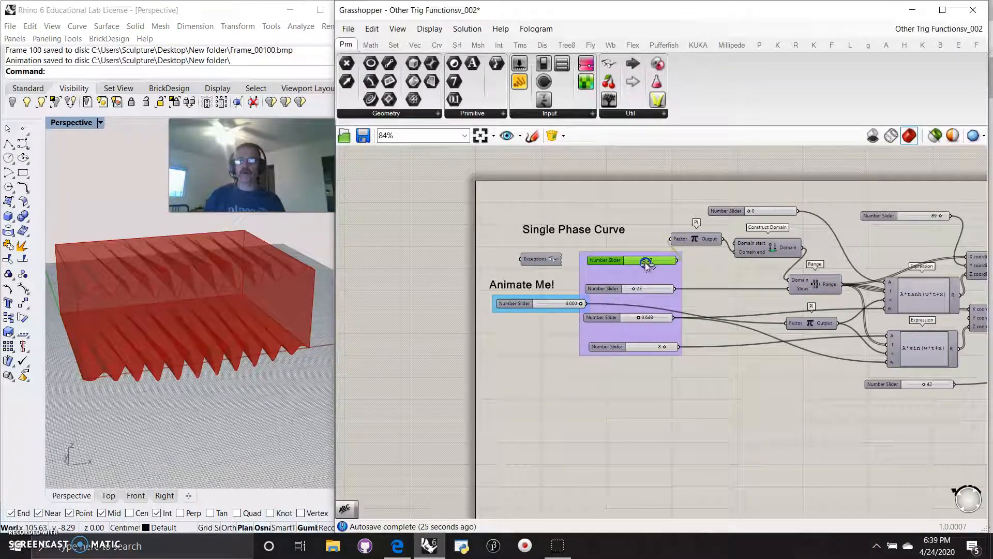
right_click(554, 307)
left_click(590, 415)
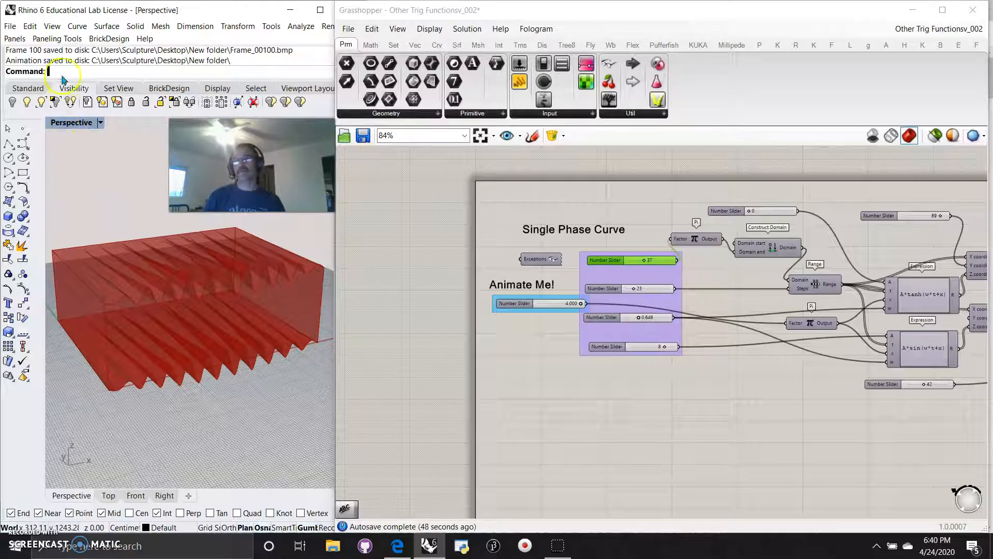
- Bake the Extrude component's output into Rhino on Layer 01
right_click_drag(785, 430, 474, 415)
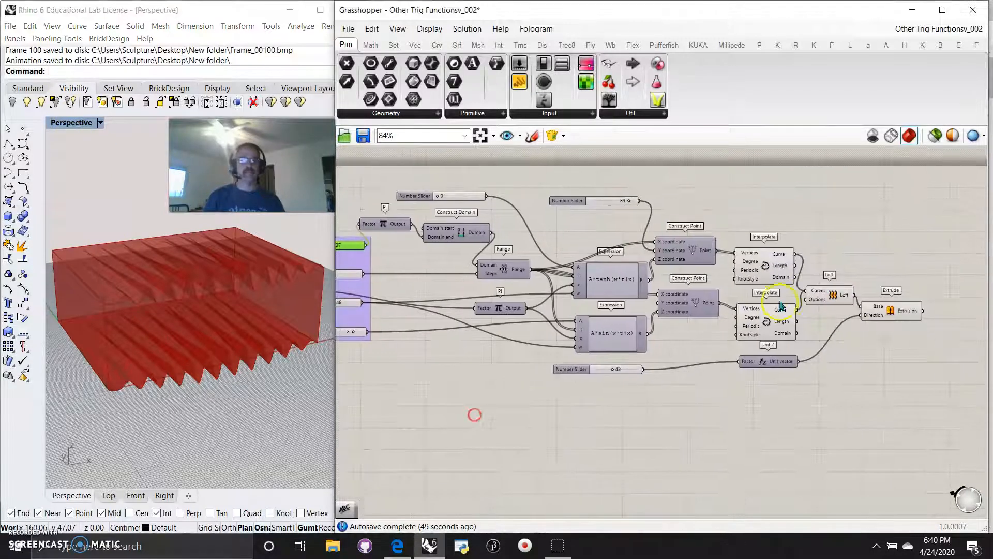
right_click(900, 310)
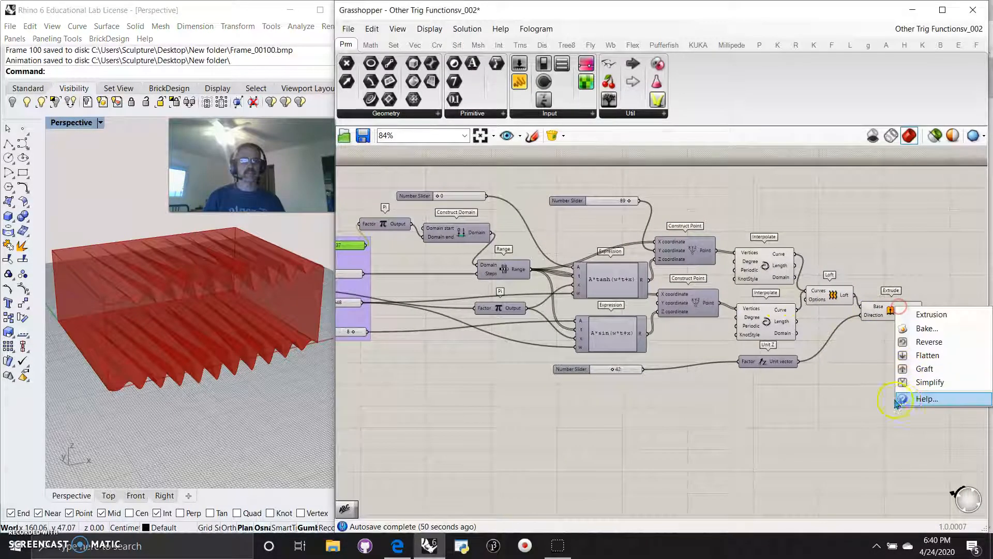
left_click(925, 330)
left_click(879, 242)
left_click(903, 448)
- Set the Perspective viewport to Rendered and limit the Grasshopper preview to selected components so only the baked object displays
left_click(72, 123)
left_click(82, 178)
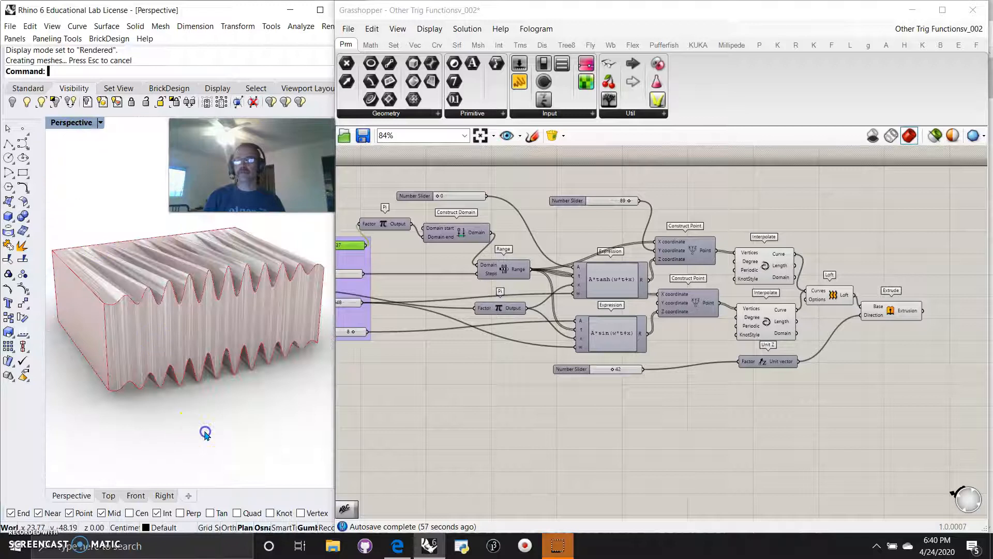
left_click(935, 136)
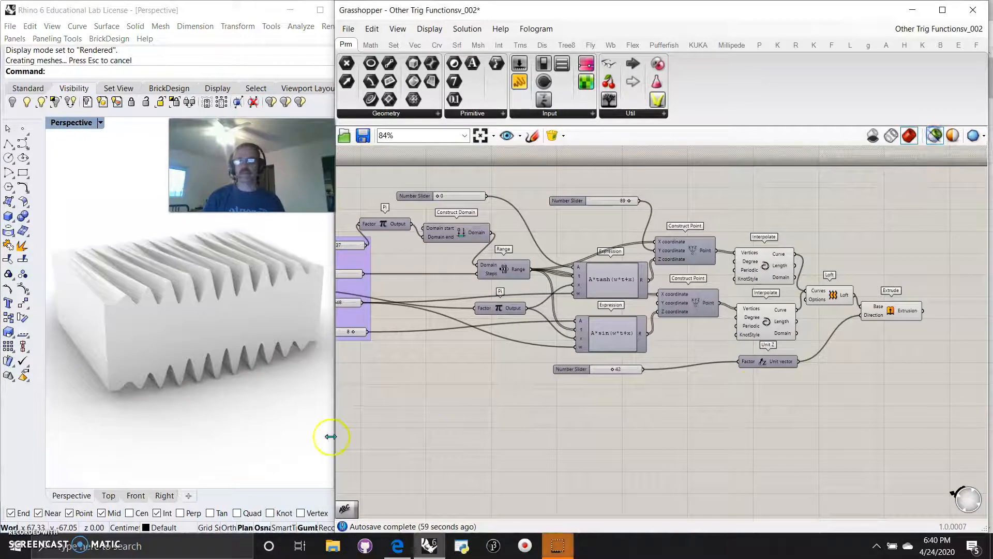
right_click_drag(228, 438, 255, 439)
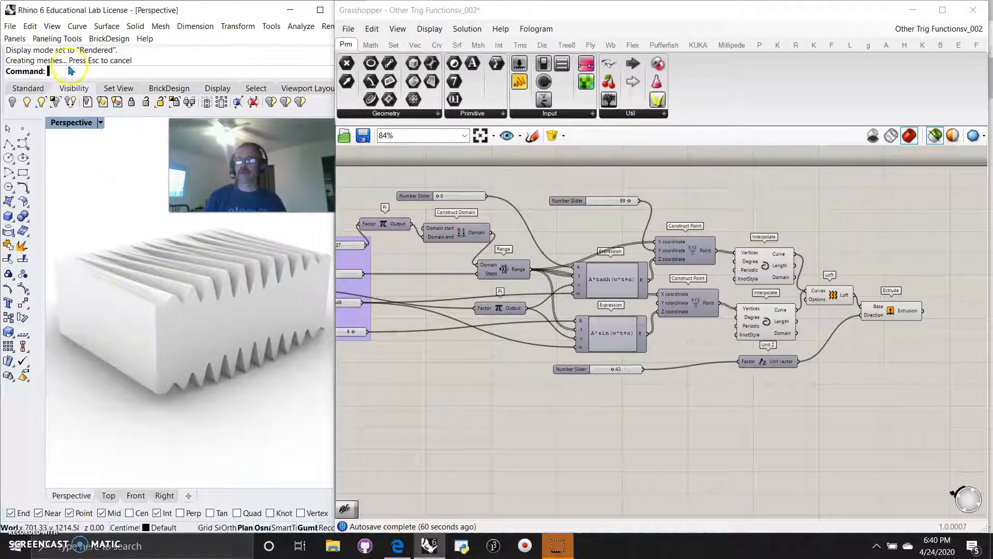
- Apply an EMap environment map analysis to the baked wavy solid and examine its reflections from several angles
type("EMap")
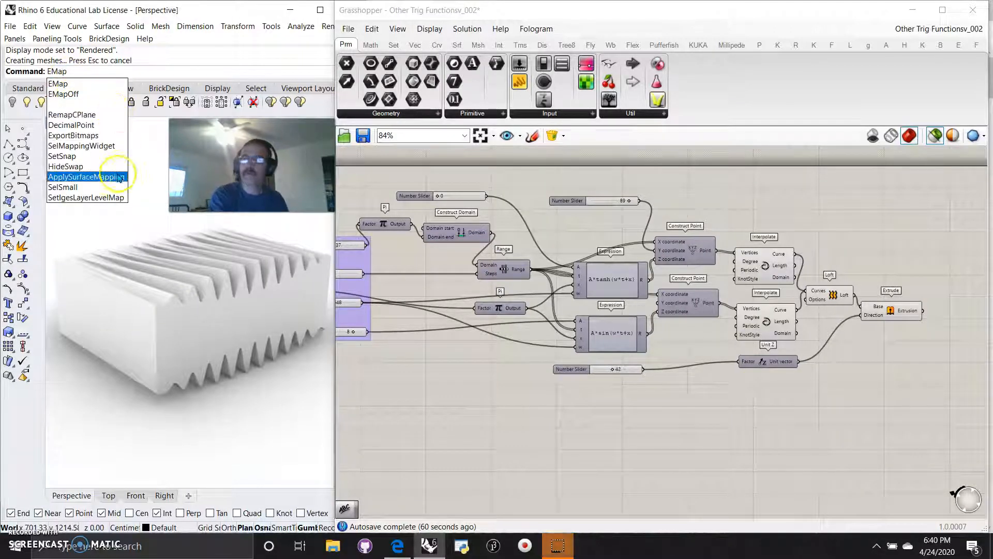
key("Return")
left_click(182, 315)
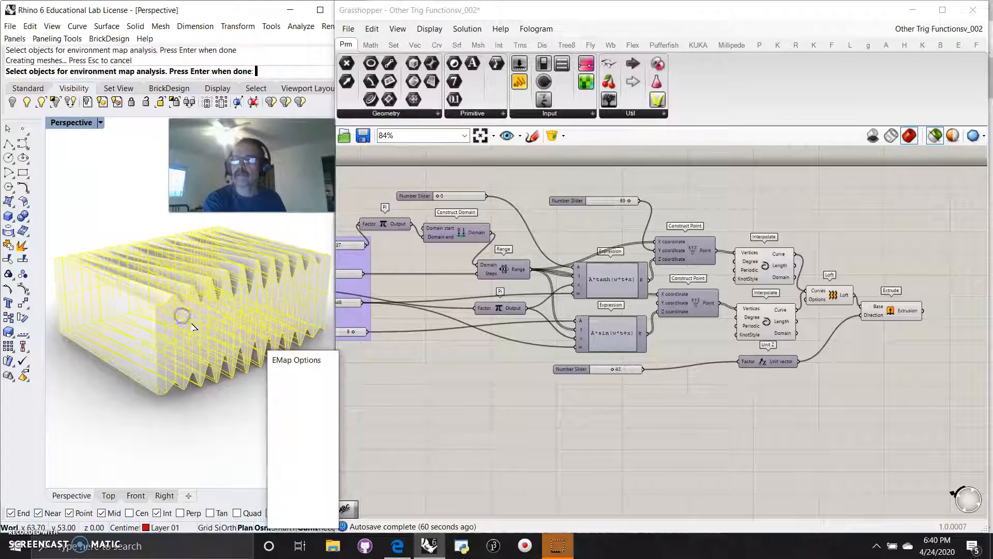
key("Return")
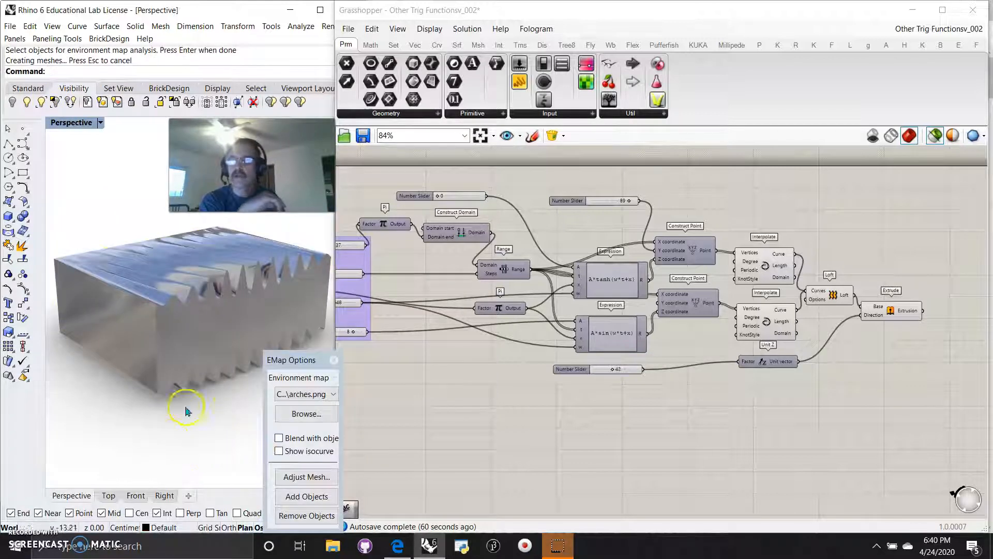
mouse_move(194, 393)
right_mouse_down()
mouse_move(93, 412)
mouse_move(69, 453)
mouse_move(122, 122)
mouse_move(253, 406)
mouse_move(194, 411)
mouse_move(212, 359)
mouse_move(204, 417)
mouse_move(184, 408)
mouse_move(202, 472)
mouse_move(171, 445)
mouse_move(136, 150)
mouse_move(187, 389)
right_mouse_up()
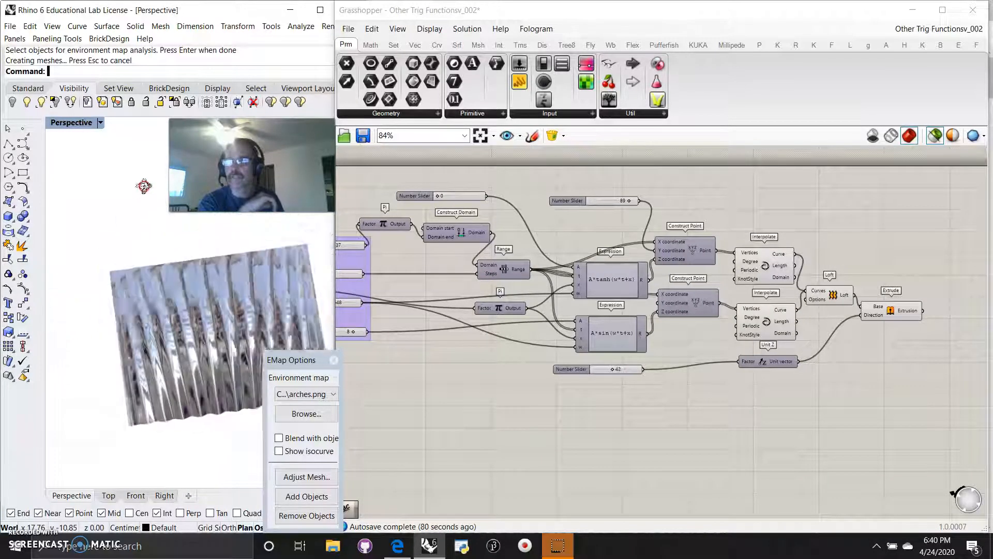
right_click_drag(153, 388, 156, 441)
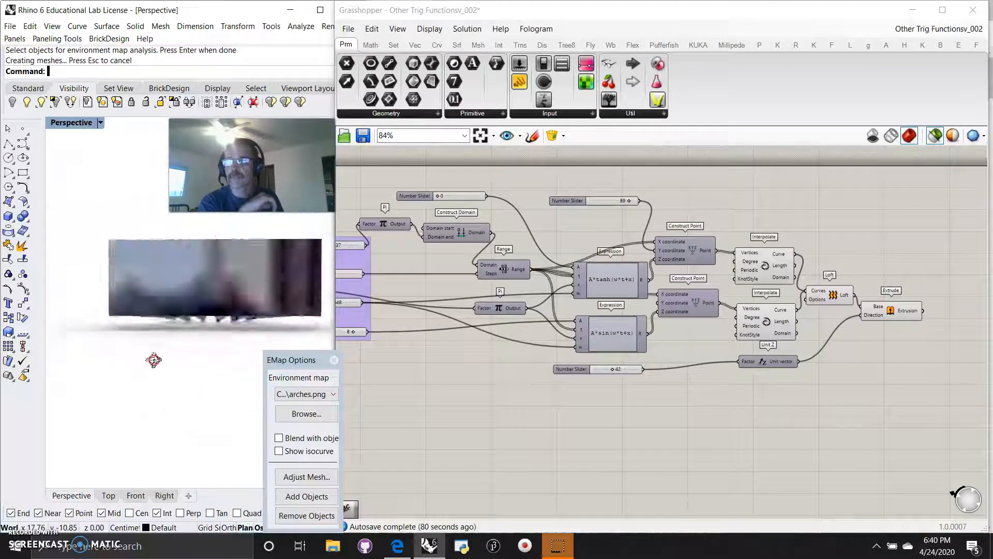